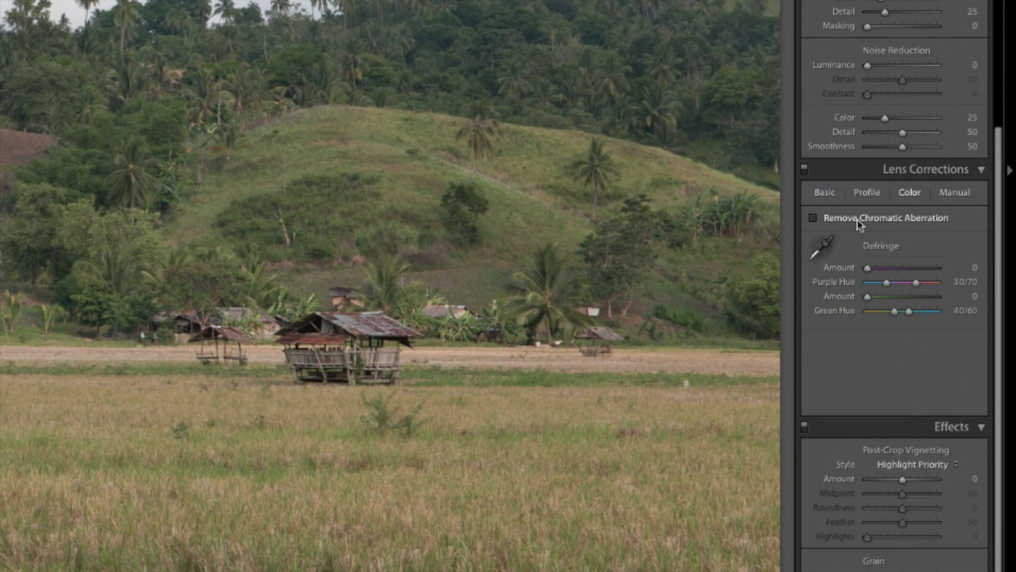
- Turn on chromatic aberration removal and enable the lens profile corrections for the photo
left_click(814, 218)
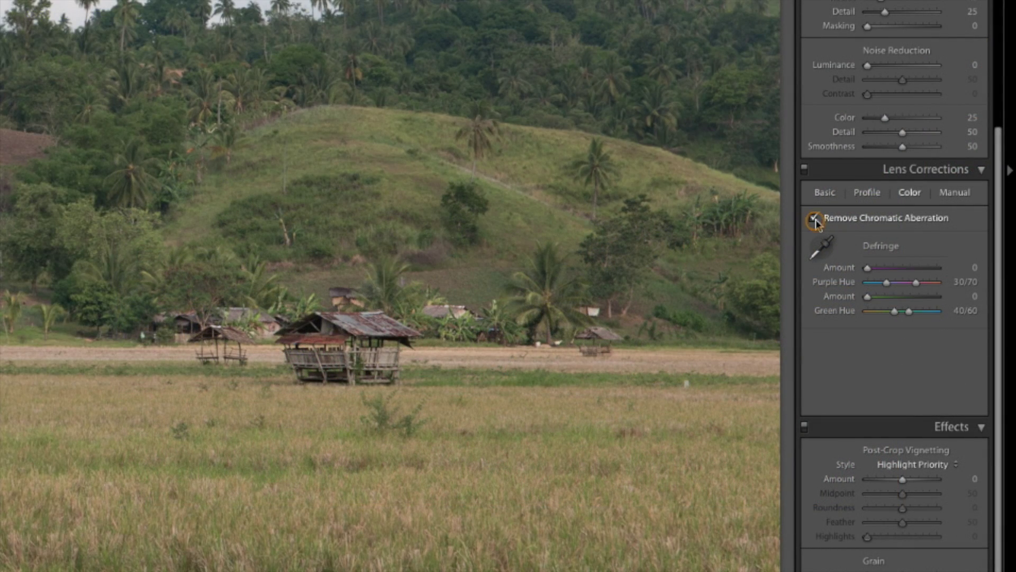
left_click(867, 195)
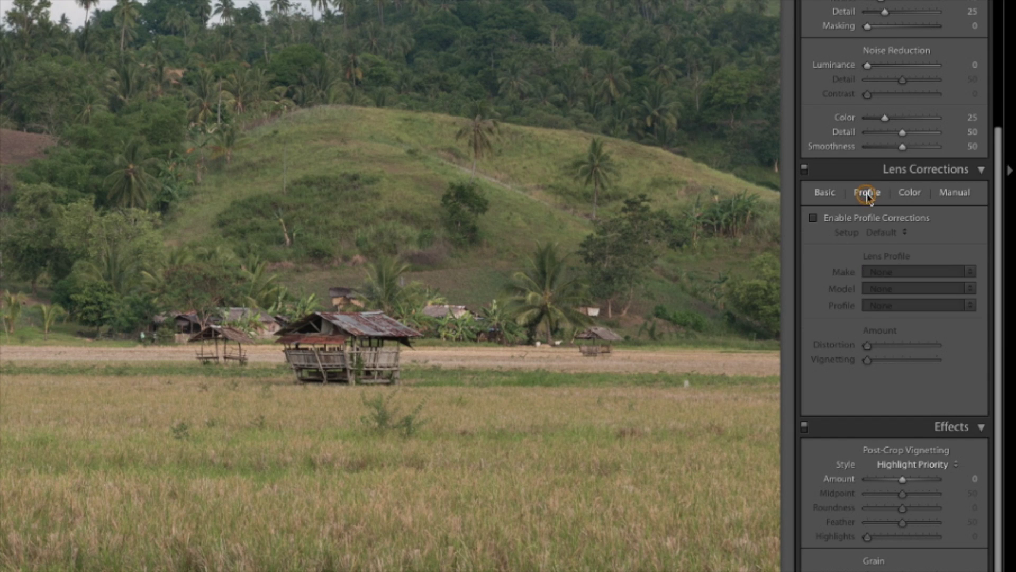
left_click(847, 218)
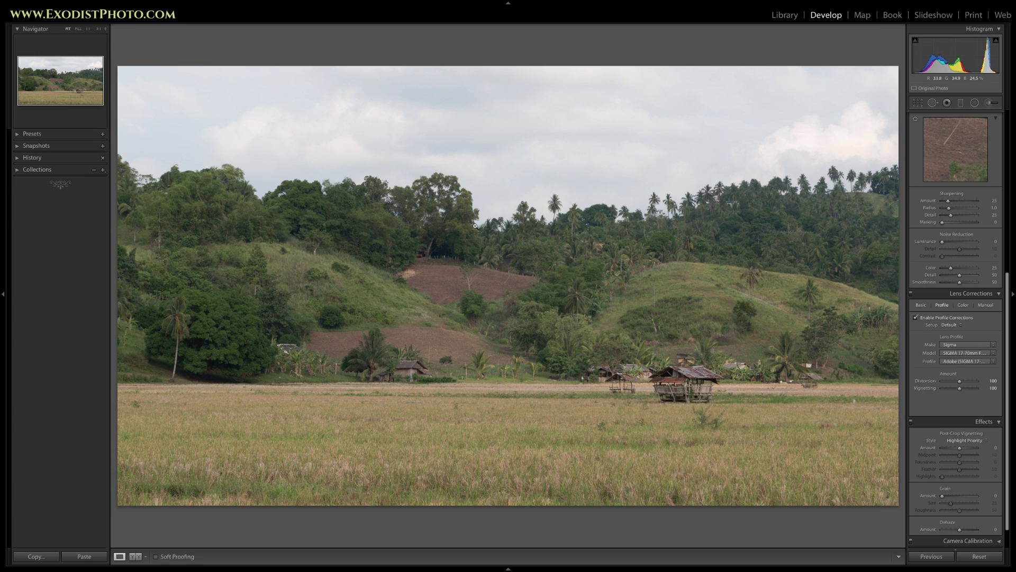
- Set the photo's Highlights to -100, Shadows to +100 and Exposure to -0.45 in the basic adjustments
scroll(938, 408, "up", 6)
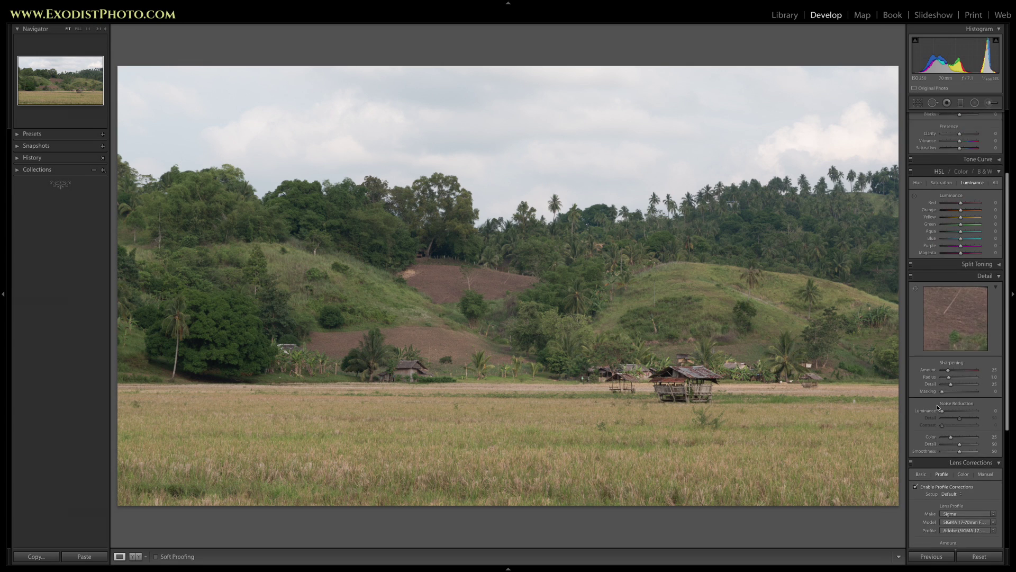
scroll(939, 408, "up", 4)
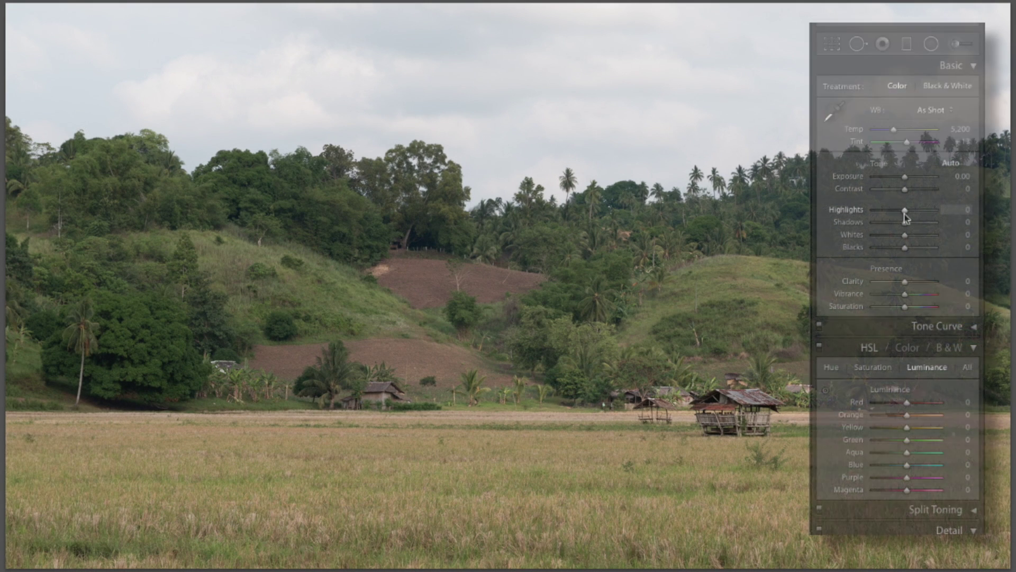
left_click_drag(905, 210, 868, 216)
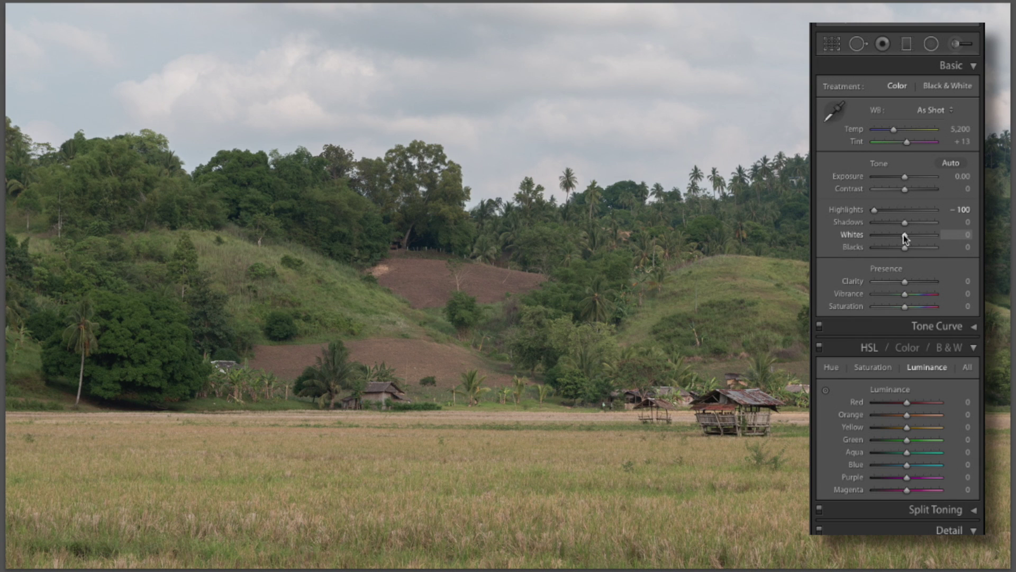
left_click_drag(907, 229, 953, 223)
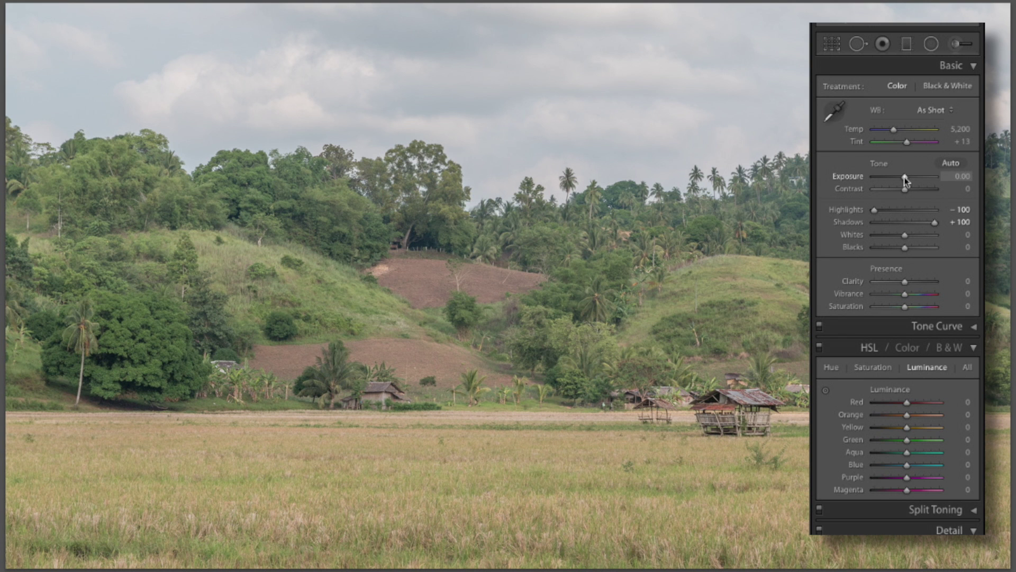
left_click_drag(905, 181, 902, 181)
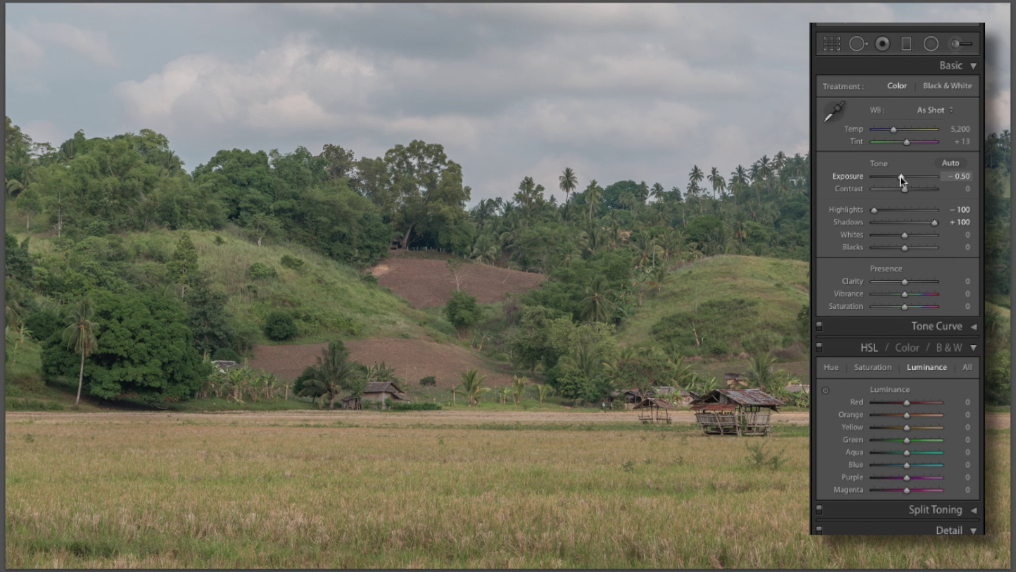
left_click_drag(903, 181, 903, 182)
- Set Whites to +50 and Blacks to -59, with Clarity at +50 and Vibrance at +40
left_click_drag(904, 235, 921, 233)
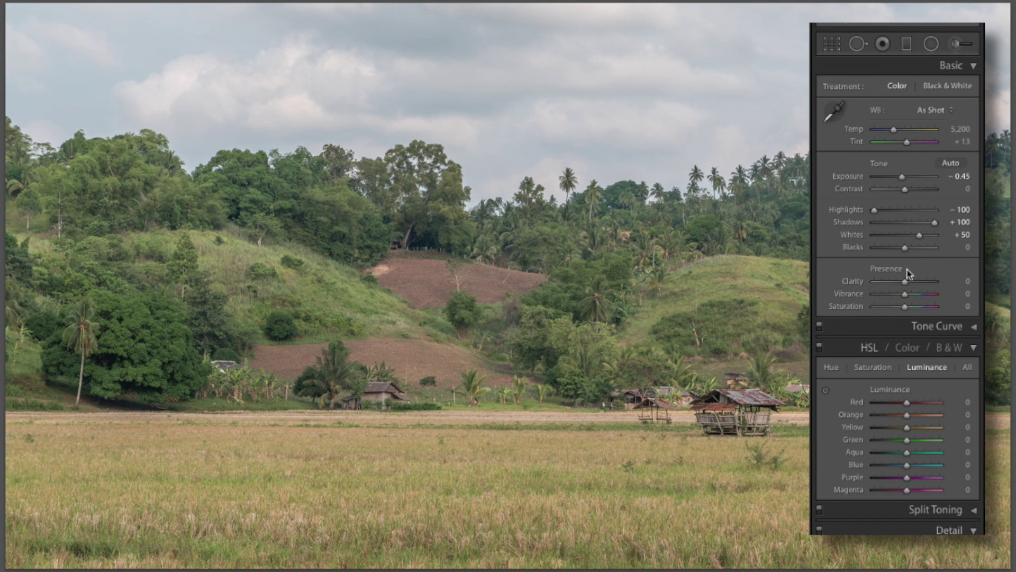
left_click_drag(906, 250, 897, 252)
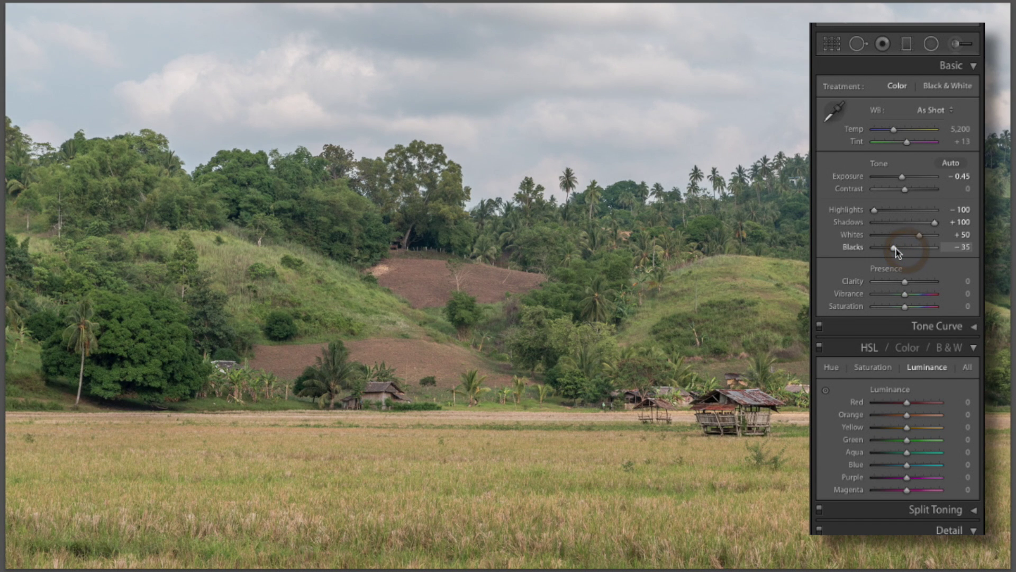
left_click_drag(897, 253, 889, 251)
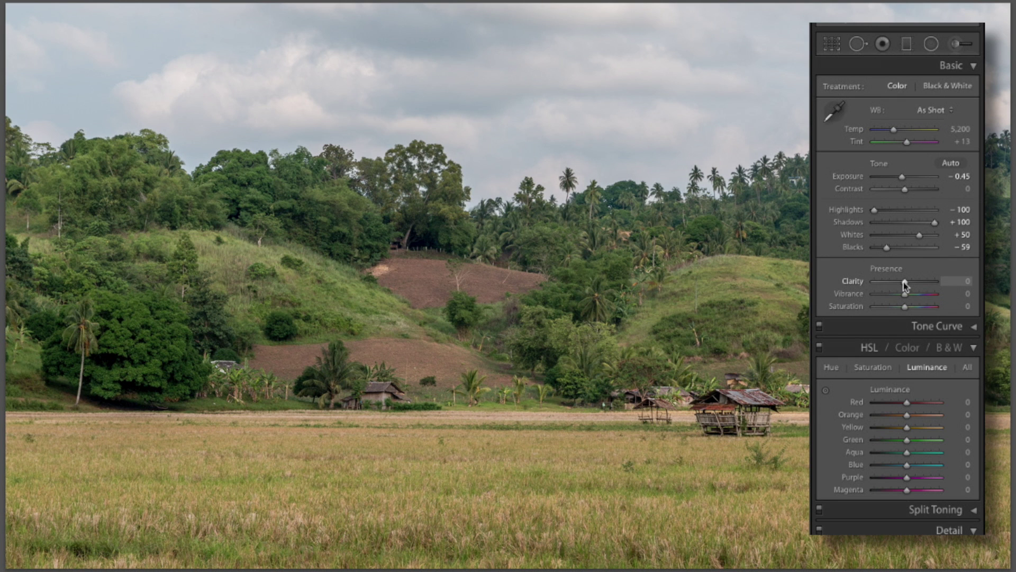
left_click_drag(904, 286, 919, 286)
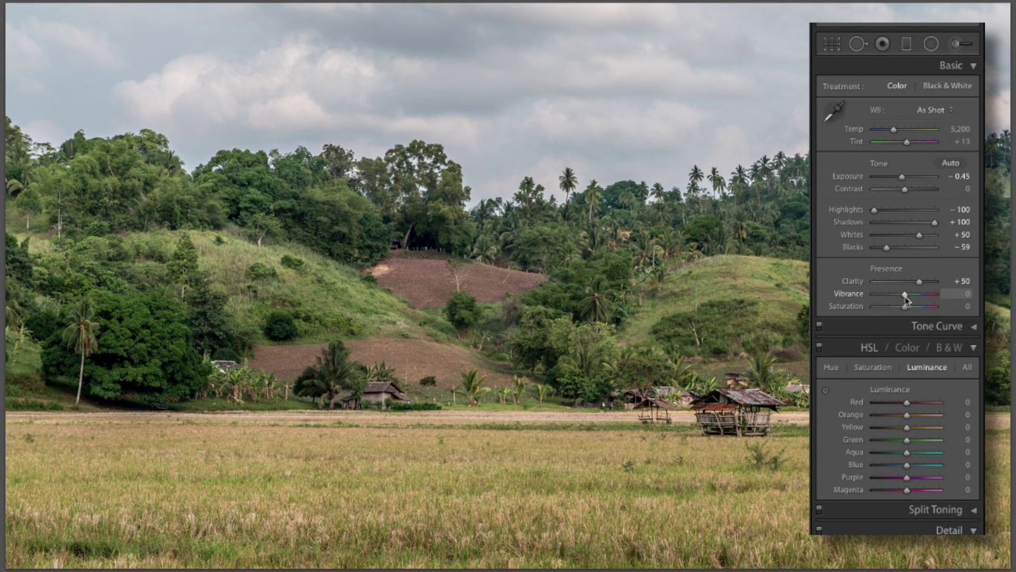
left_click_drag(905, 295, 918, 298)
- Add a graduated filter from the upper edge of the sky down to the field's far edge, with its Exposure at 0.00
left_click(907, 44)
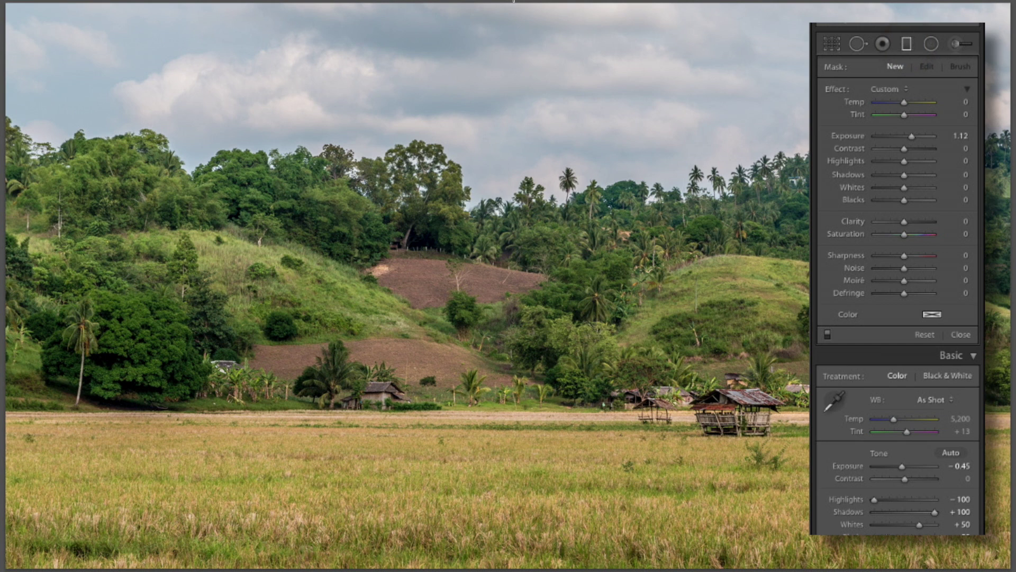
left_click(927, 338)
left_click_drag(492, 3, 498, 411)
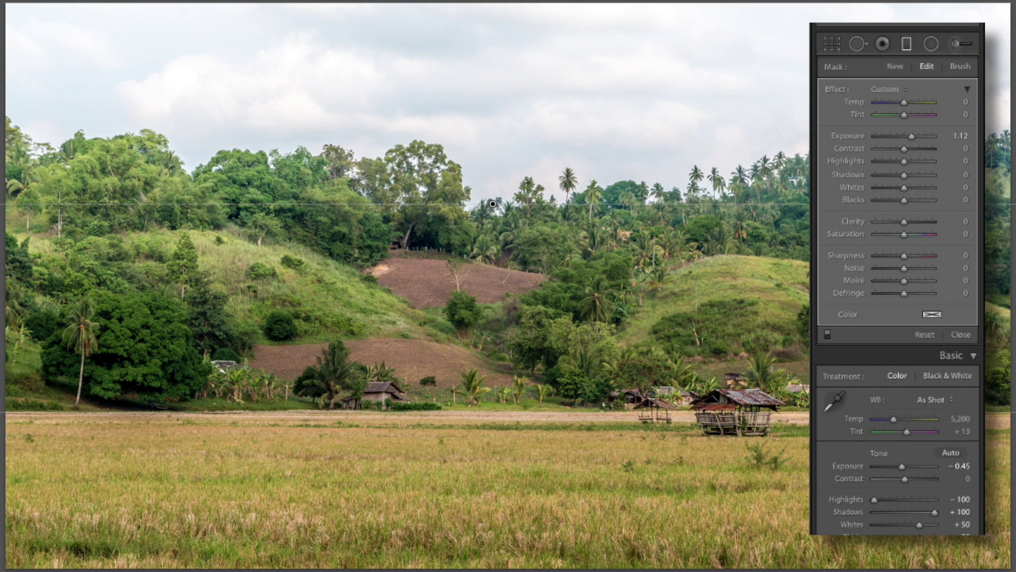
double_click(853, 137)
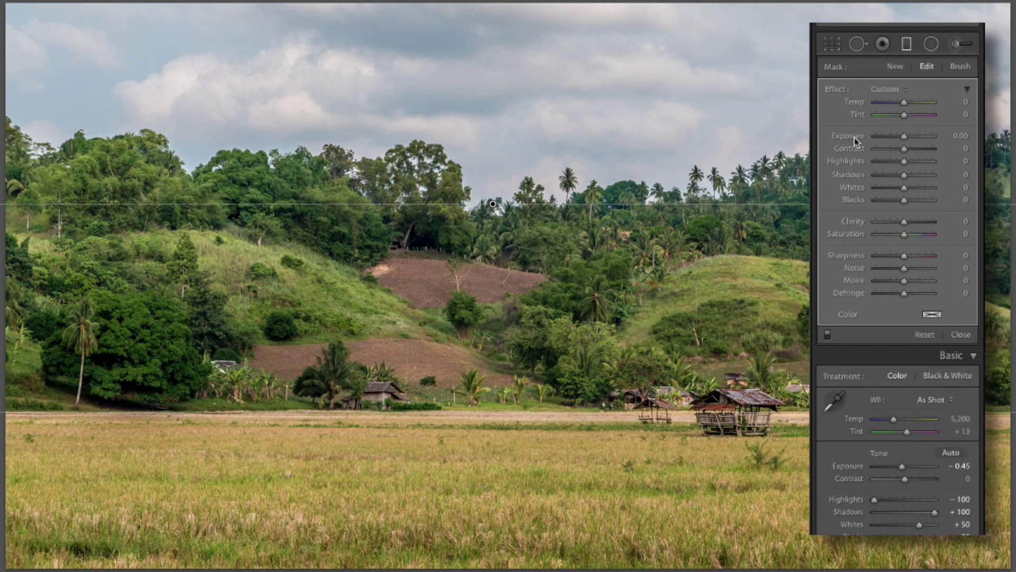
left_click_drag(904, 136, 899, 138)
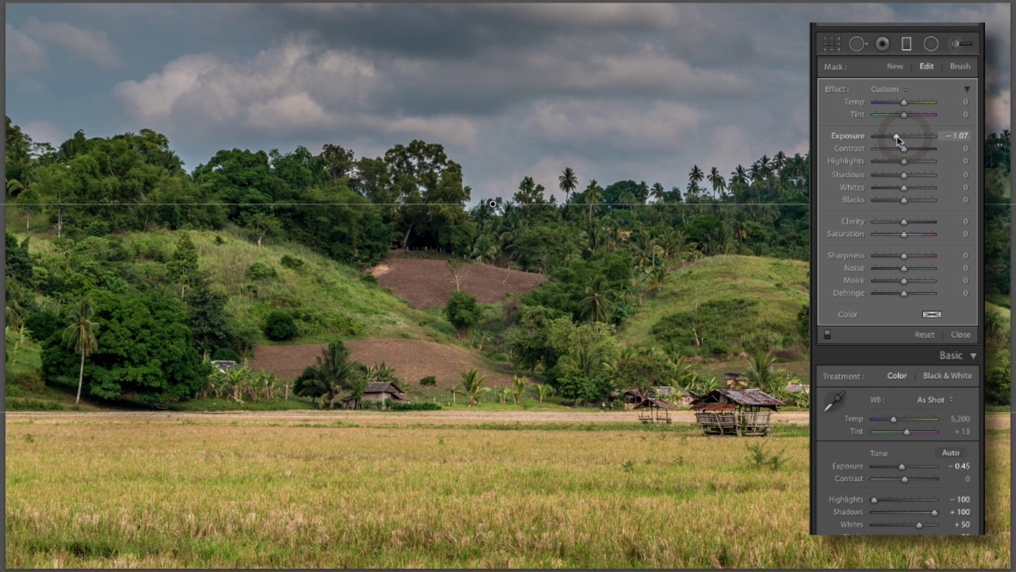
double_click(852, 136)
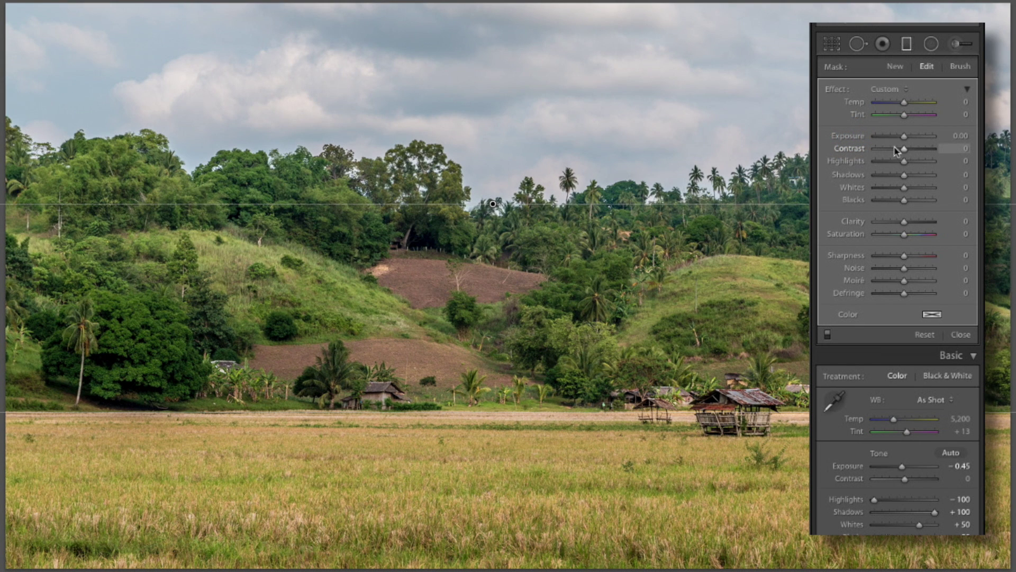
- Set the graduated filter's Contrast to 100, Shadows to 46 and Clarity to 100, and finish editing it
left_click_drag(904, 150, 955, 151)
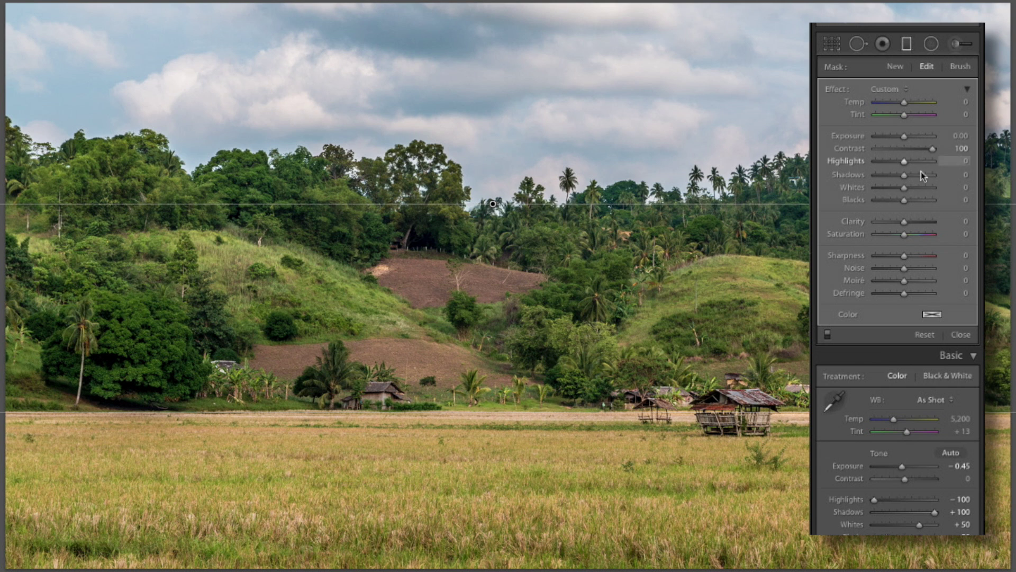
left_click_drag(904, 178, 918, 180)
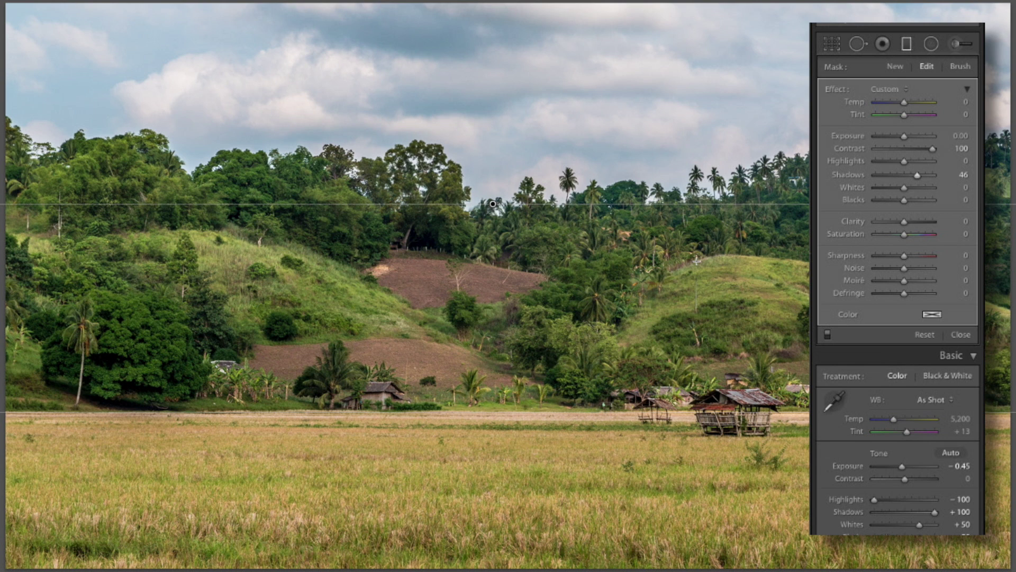
left_click_drag(906, 225, 955, 223)
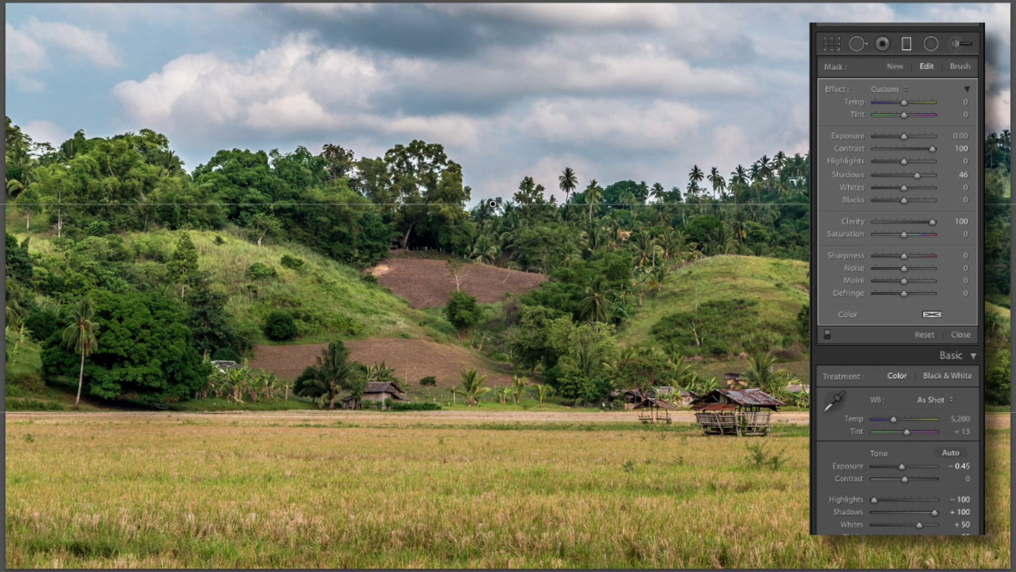
key("m")
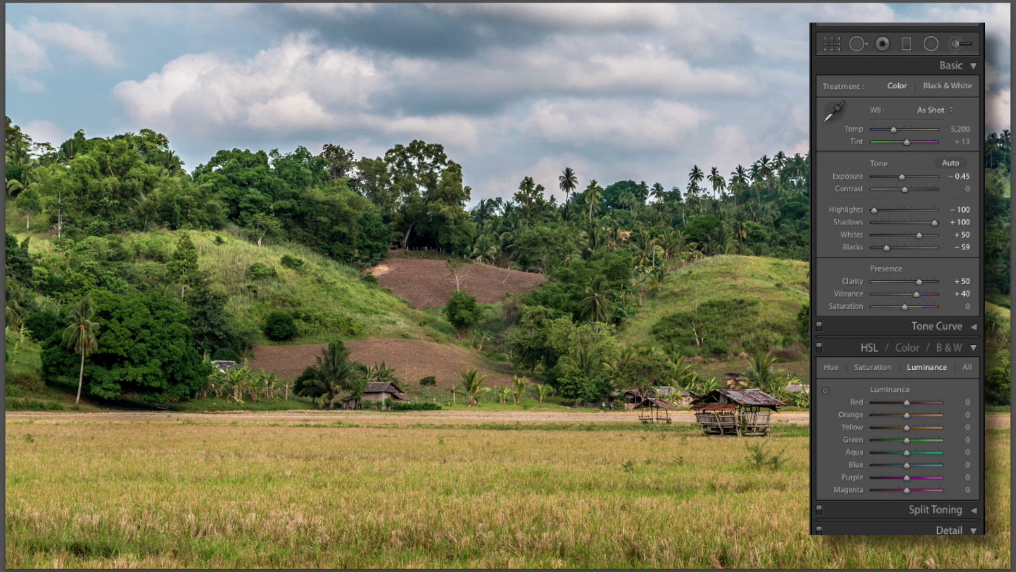
- Set up an adjustment brush with the Burn (Darken) effect and an Exposure of -1.51
left_click(956, 47)
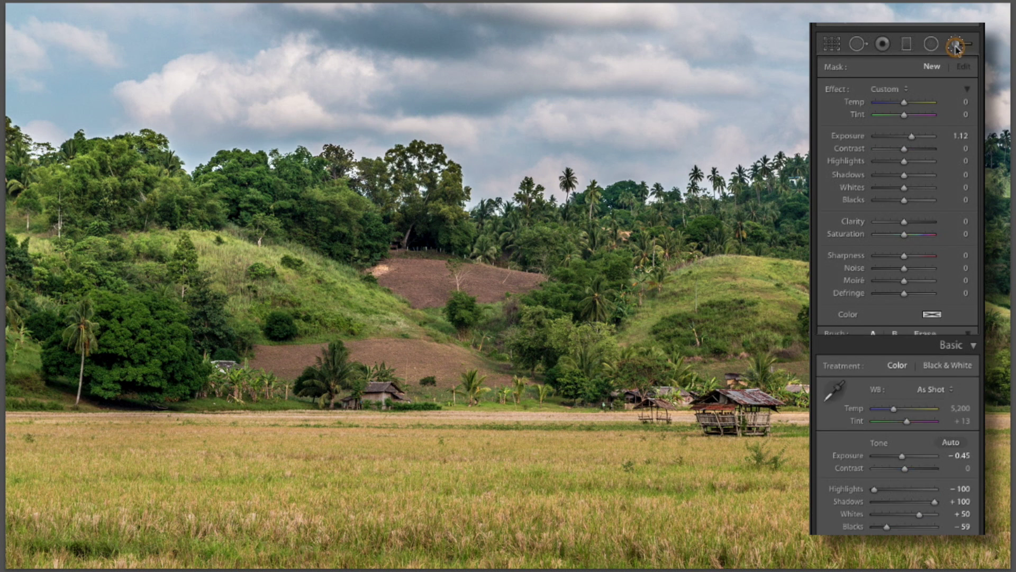
left_click(898, 90)
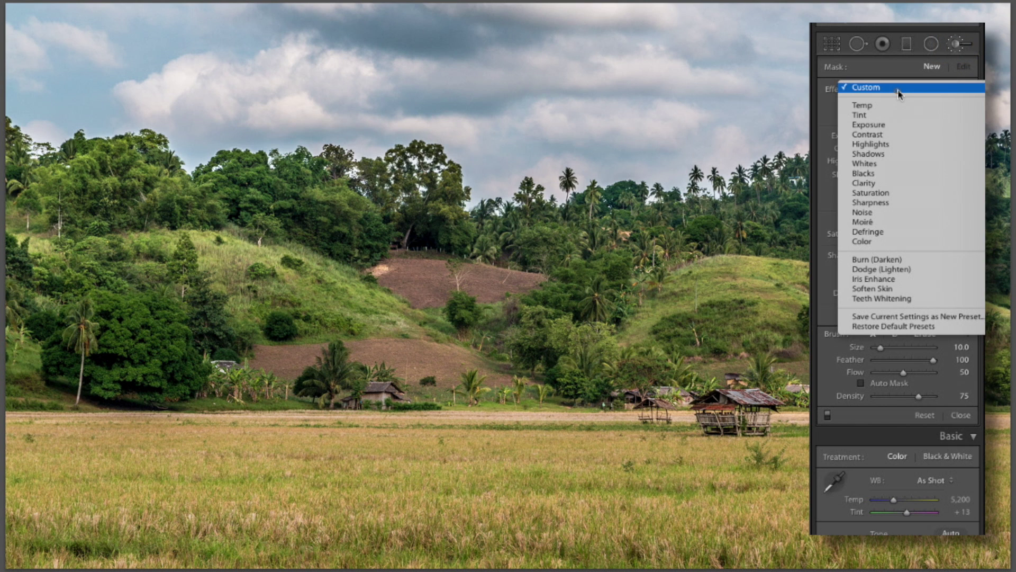
left_click(898, 260)
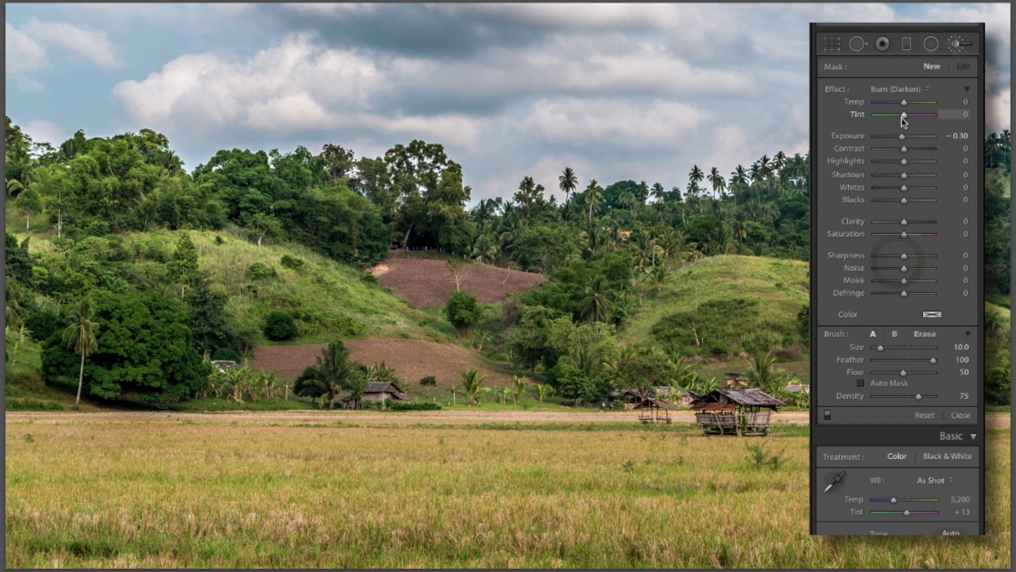
left_click_drag(901, 137, 894, 140)
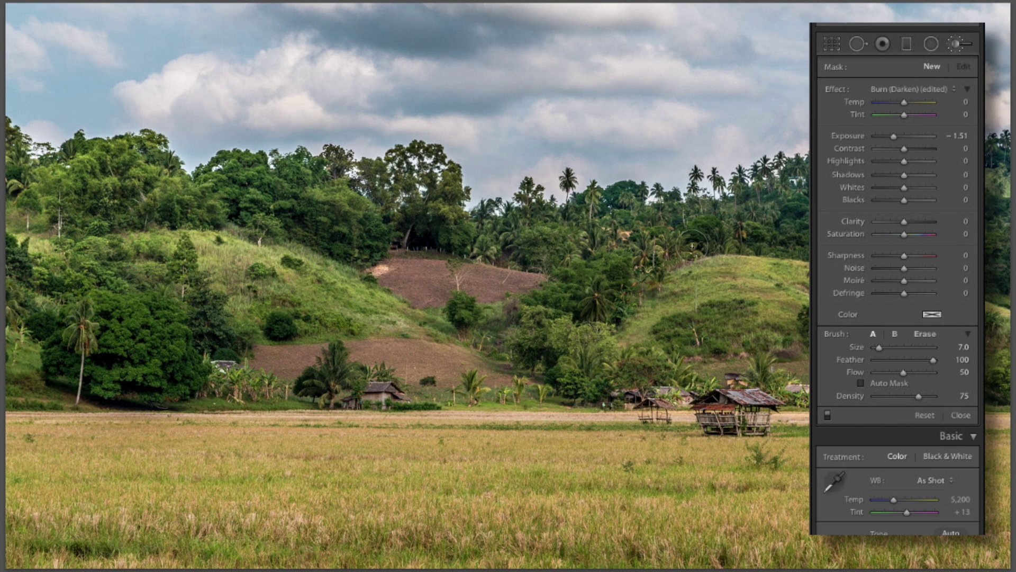
- Paint the burn effect over the dark tree areas across the hillsides with brush sizes 7 to 12, and close the brush
left_click(990, 278)
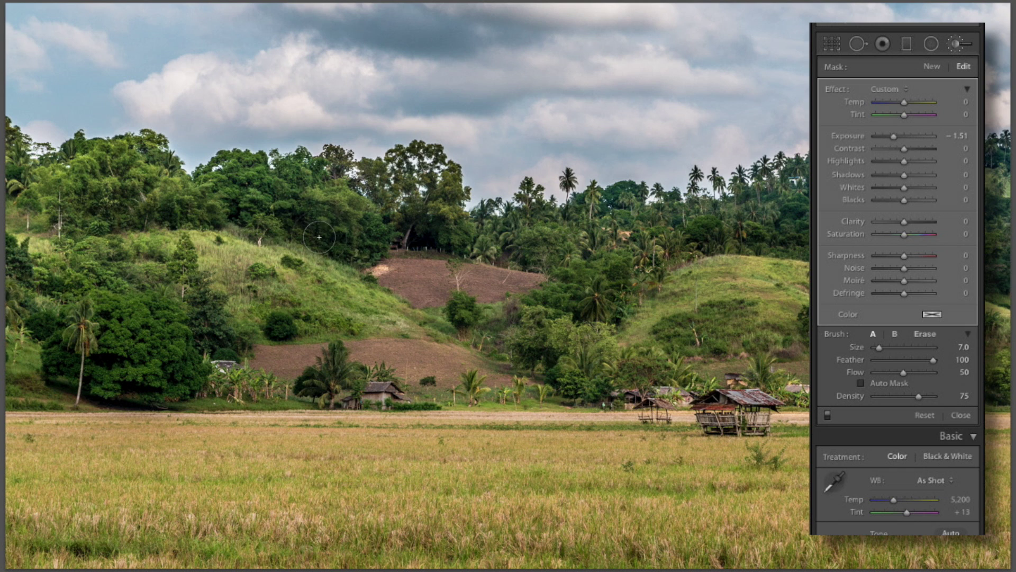
left_click(405, 241)
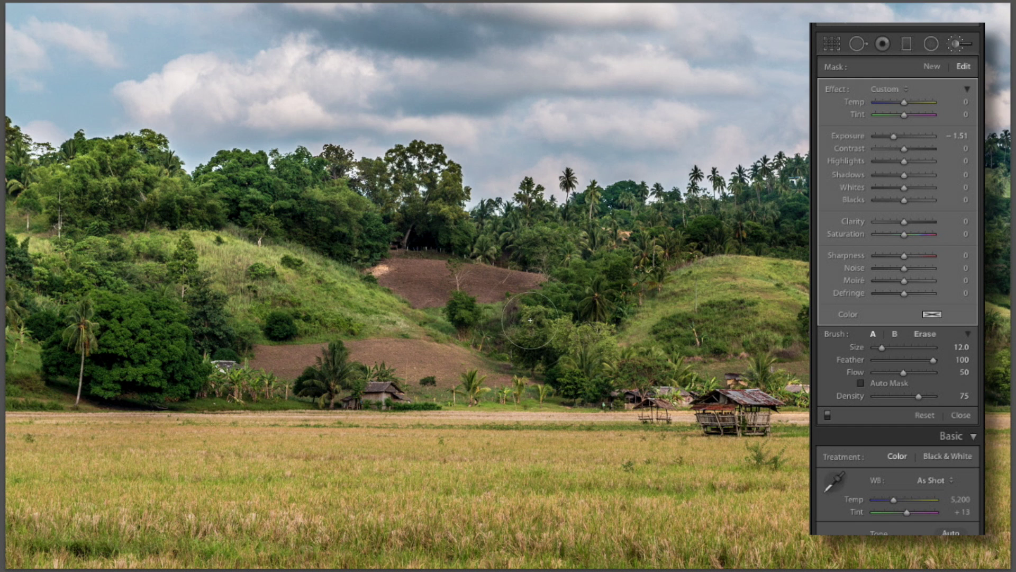
left_click_drag(70, 204, 174, 204)
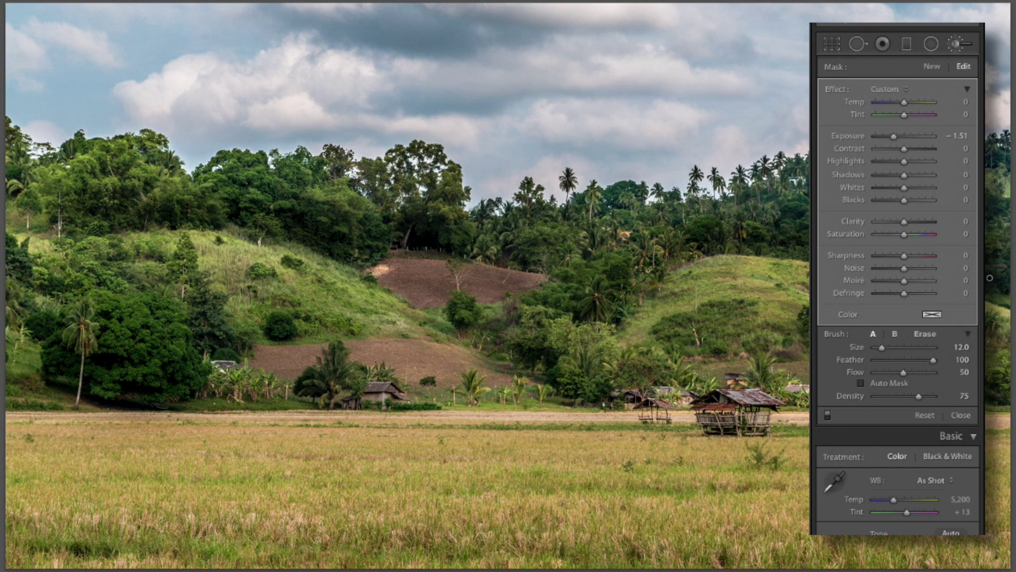
left_click(961, 415)
- Start a new adjustment brush with the Dodge (Lighten) effect, Exposure 1.51 and brush size 10
left_click(959, 43)
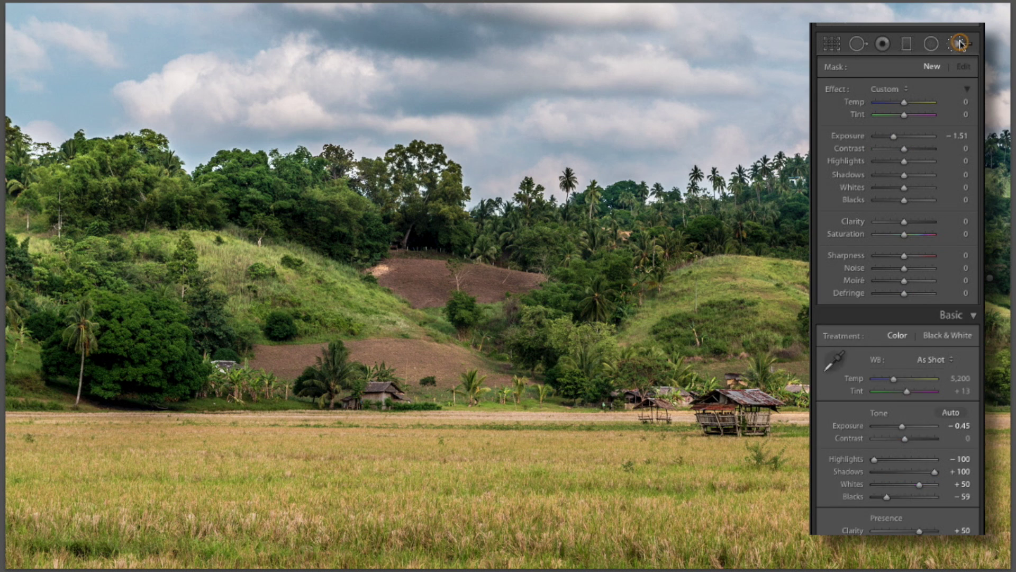
left_click(910, 88)
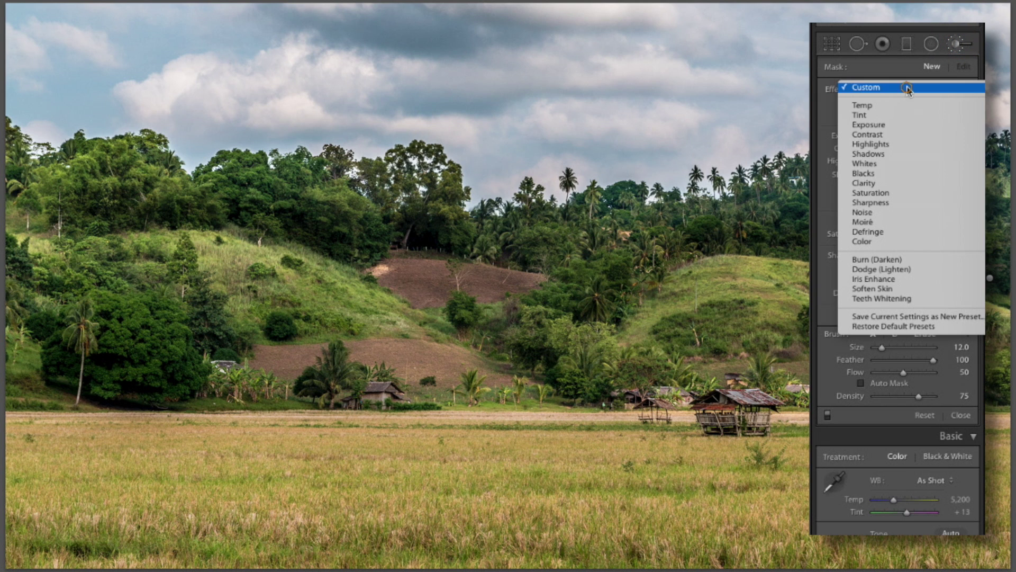
left_click(893, 270)
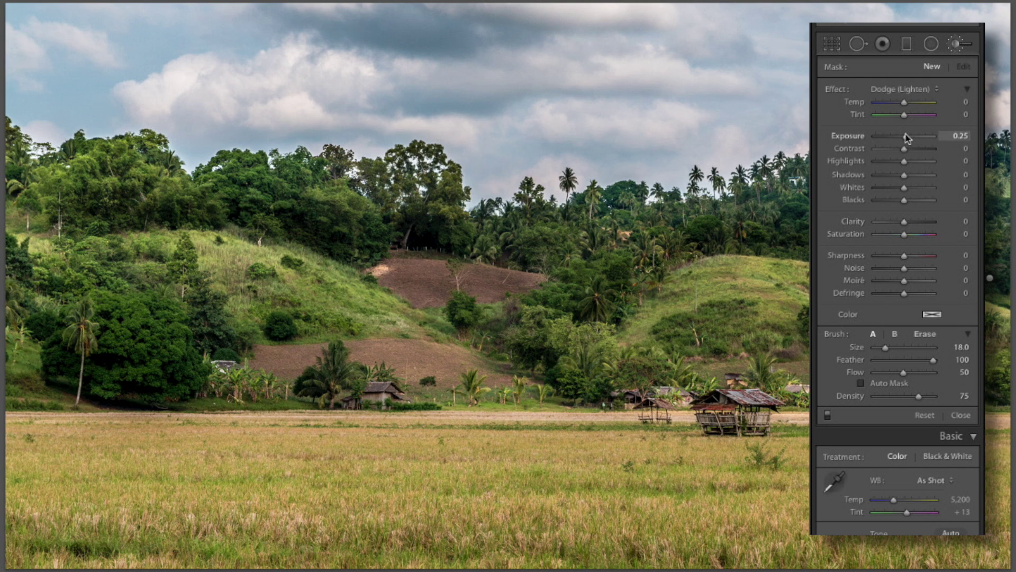
left_click_drag(907, 138, 915, 138)
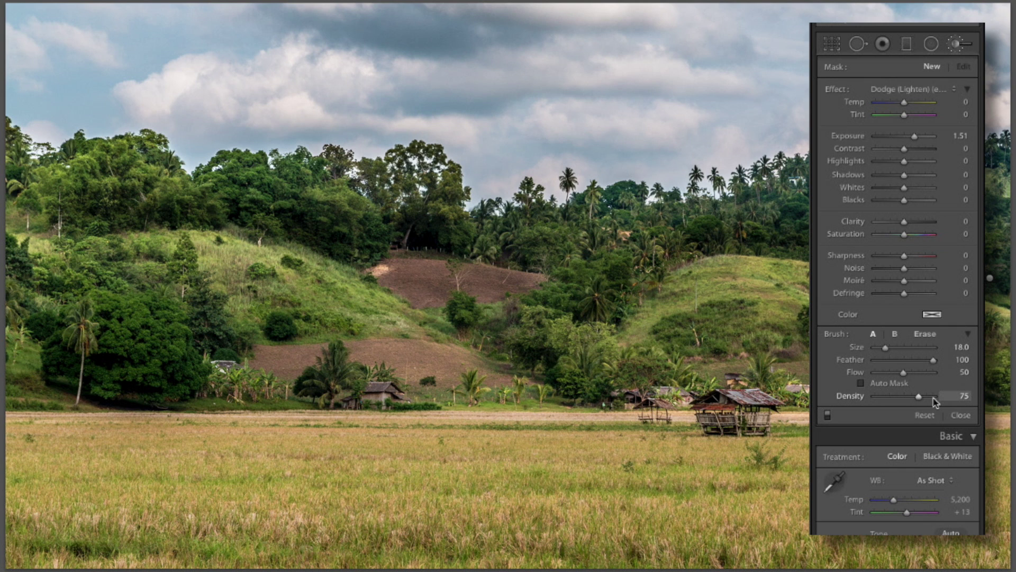
scroll(265, 297, "down", 1)
scroll(265, 297, "down", 5)
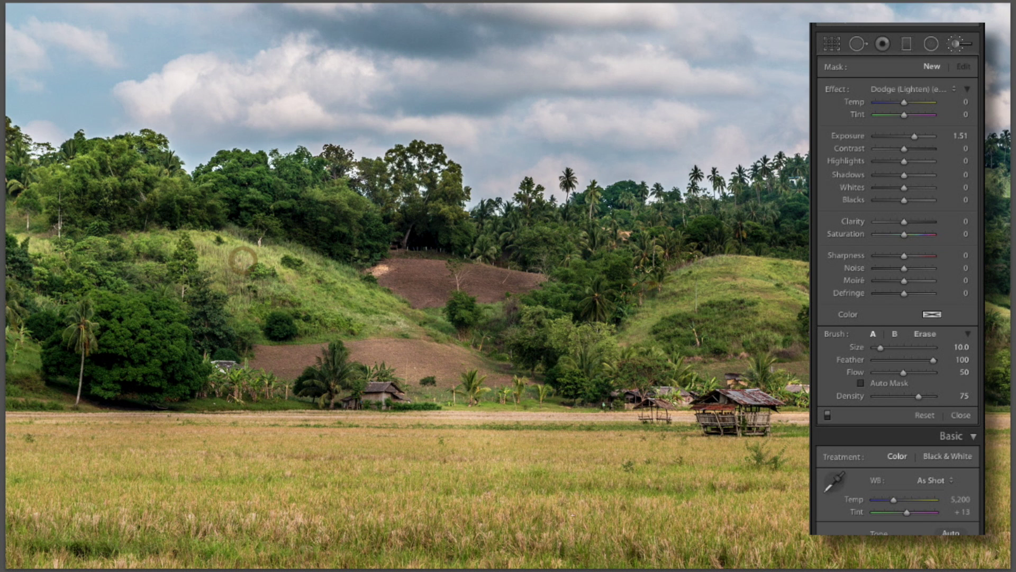
- Paint the dodge effect over the grassy hill slopes and the foreground field, varying the brush size between 10 and 15
left_click(243, 259)
scroll(295, 288, "up", 5)
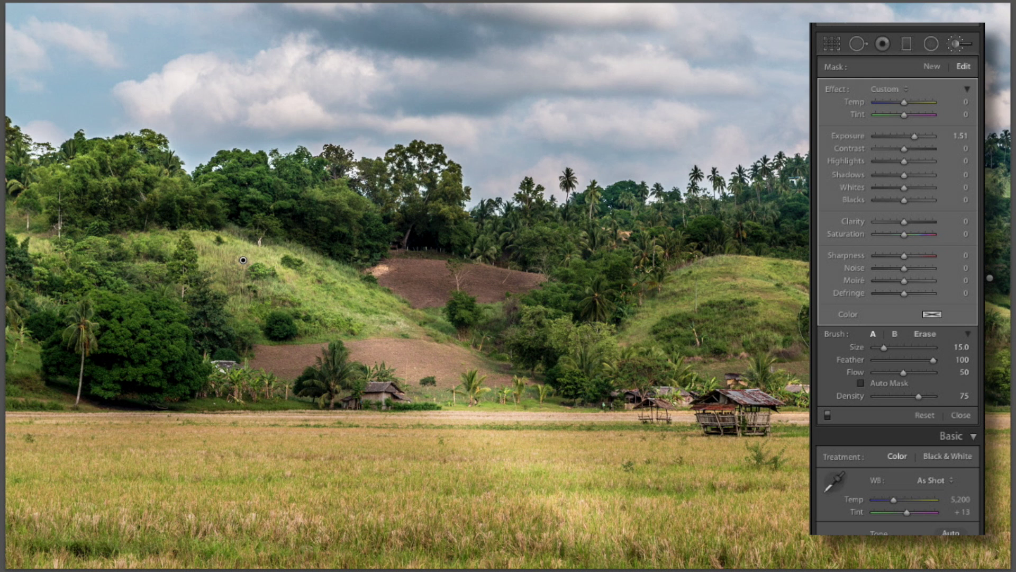
scroll(720, 297, "down", 2)
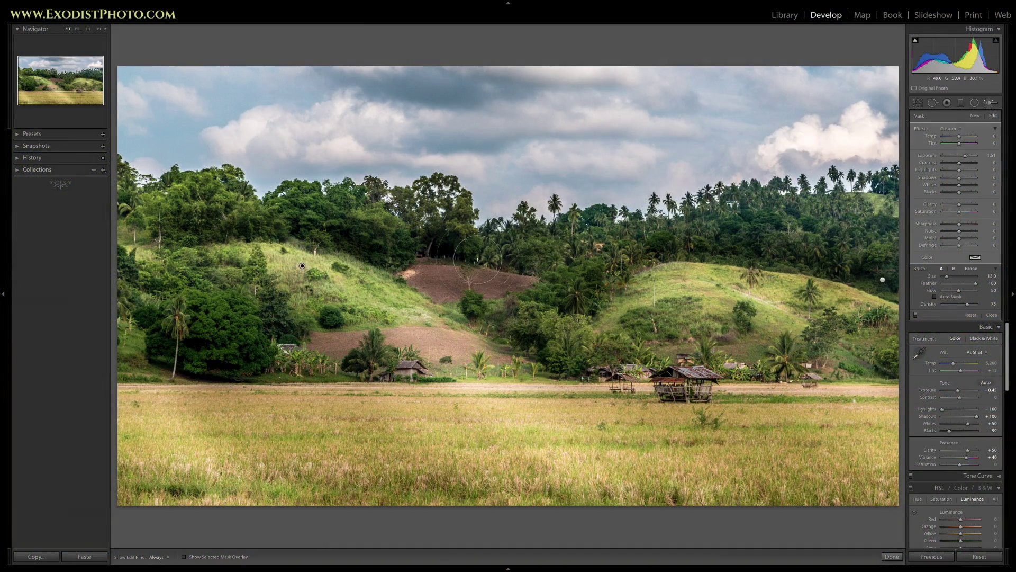
- Paint the dodge effect over the bright clouds across the sky, reducing the brush size from 13 to 4, and close the brush
left_click(840, 140)
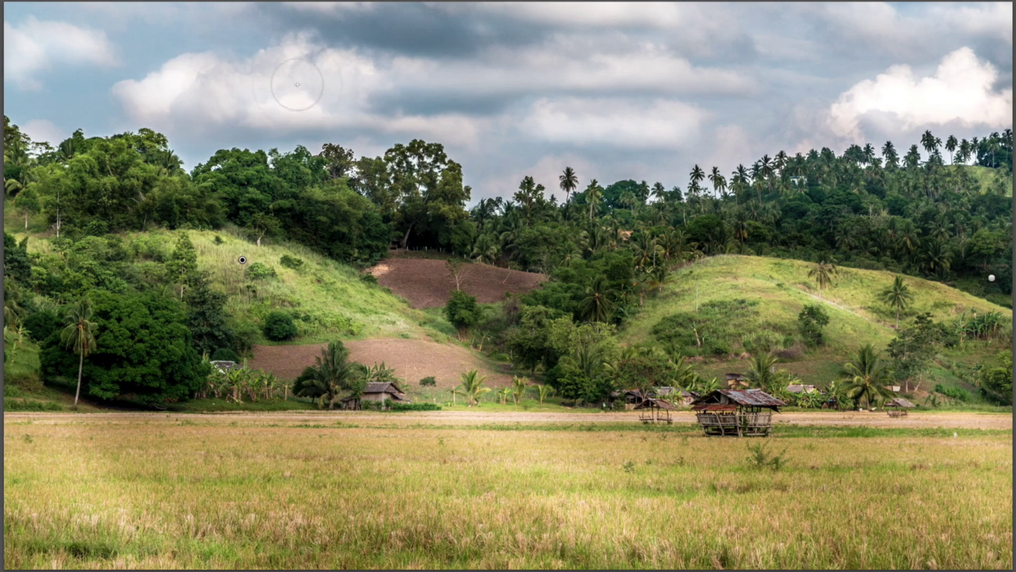
left_click(669, 122)
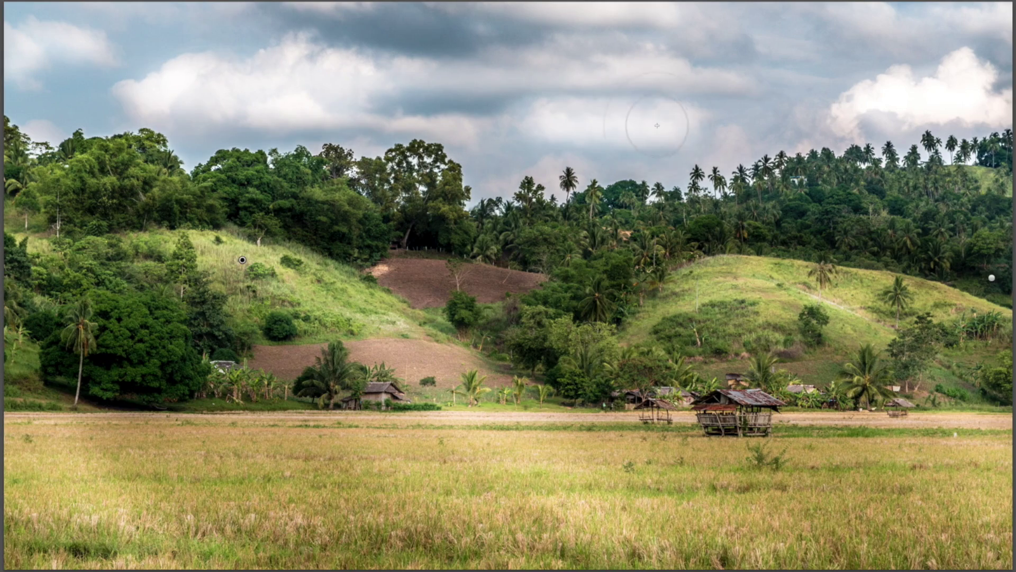
left_click(659, 74)
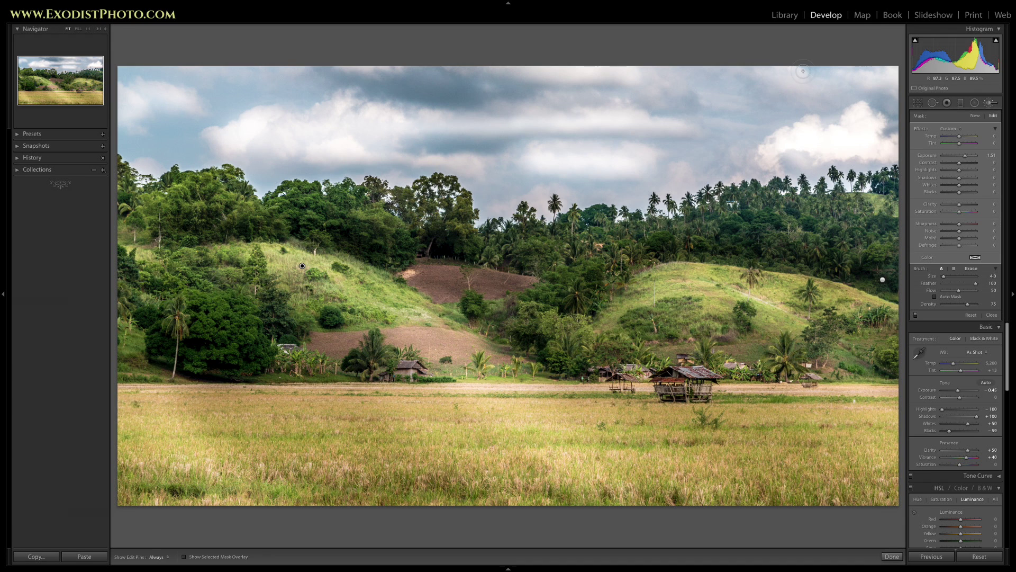
left_click(796, 72)
left_click(891, 556)
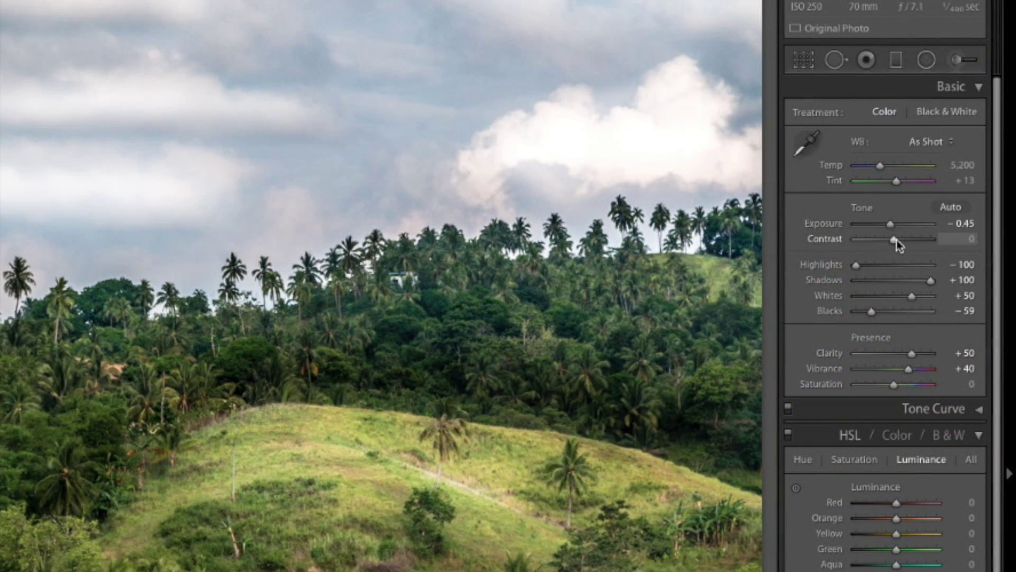
- Set the photo's basic Contrast to +20
left_click_drag(890, 239, 904, 244)
left_click_drag(904, 241, 901, 242)
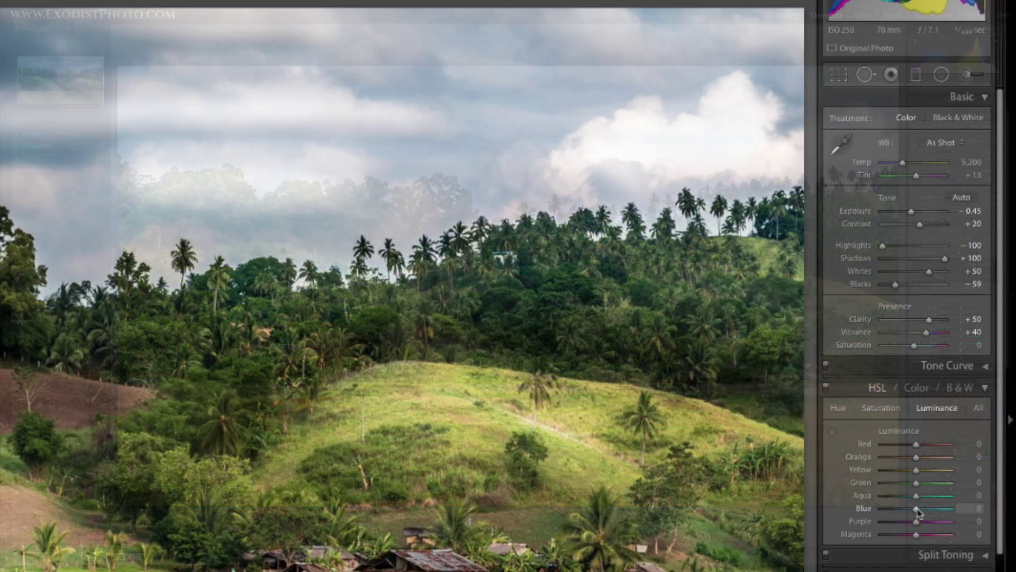
left_click_drag(961, 344, 958, 344)
- Deepen the blues in the sky with HSL by setting Blue Luminance to -29 and Blue Saturation to +30
left_click_drag(909, 508, 907, 513)
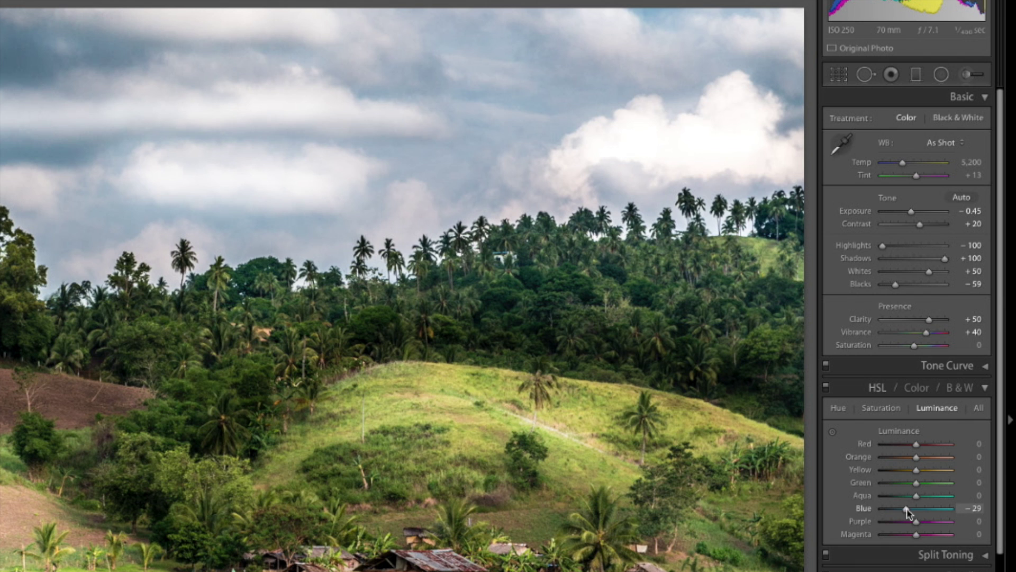
left_click(881, 408)
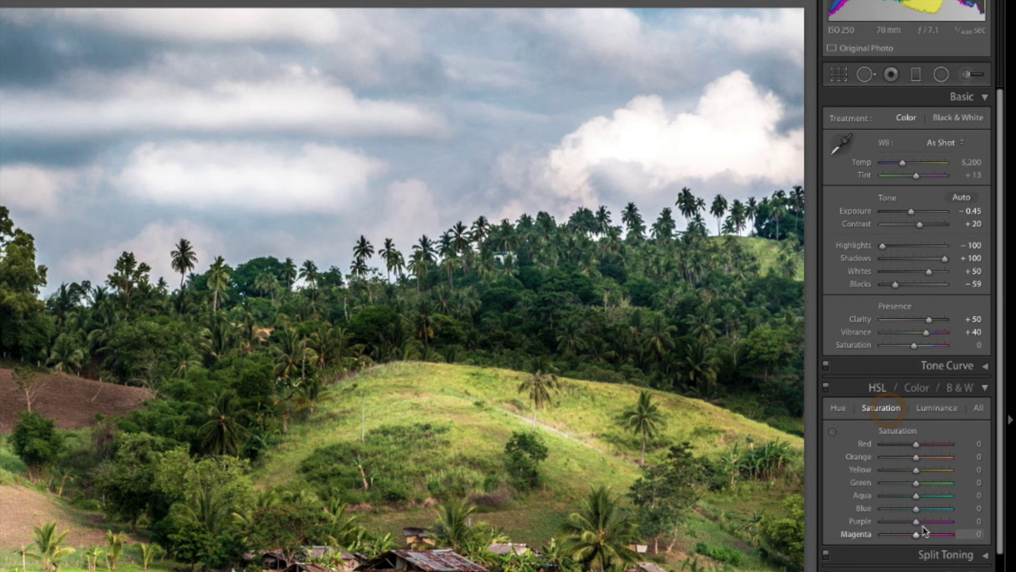
left_click_drag(916, 509, 926, 511)
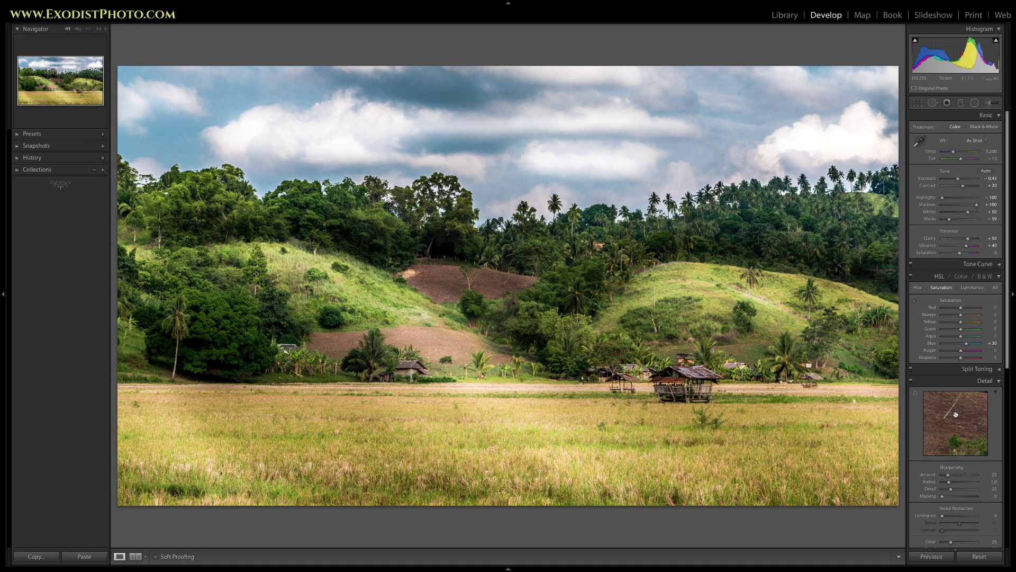
- Set the sharpening Masking to 81 while previewing the mask, and set Luminance noise reduction to 14
scroll(955, 415, "down", 5)
scroll(960, 417, "down", 1)
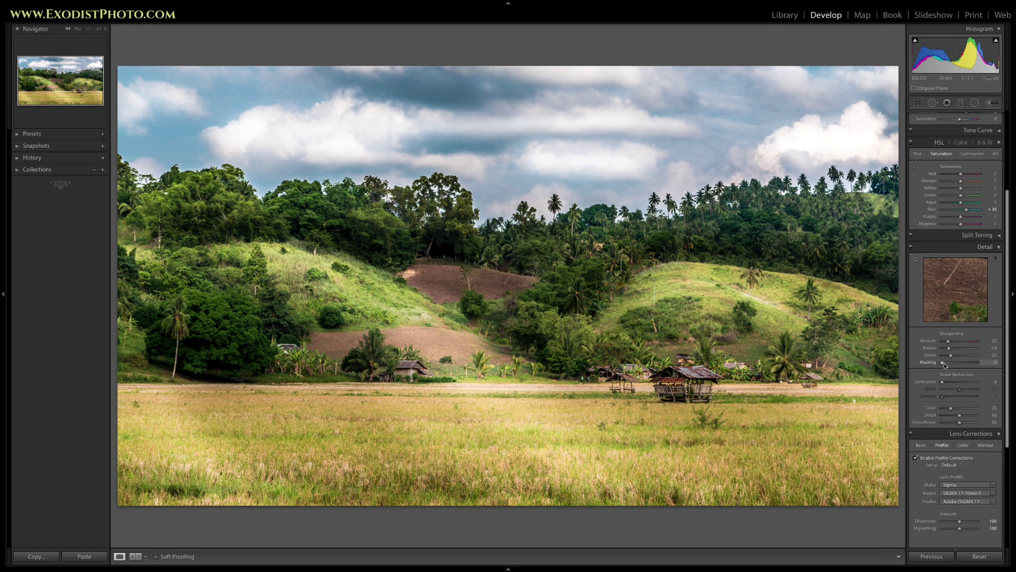
left_click_drag(946, 364, 971, 362)
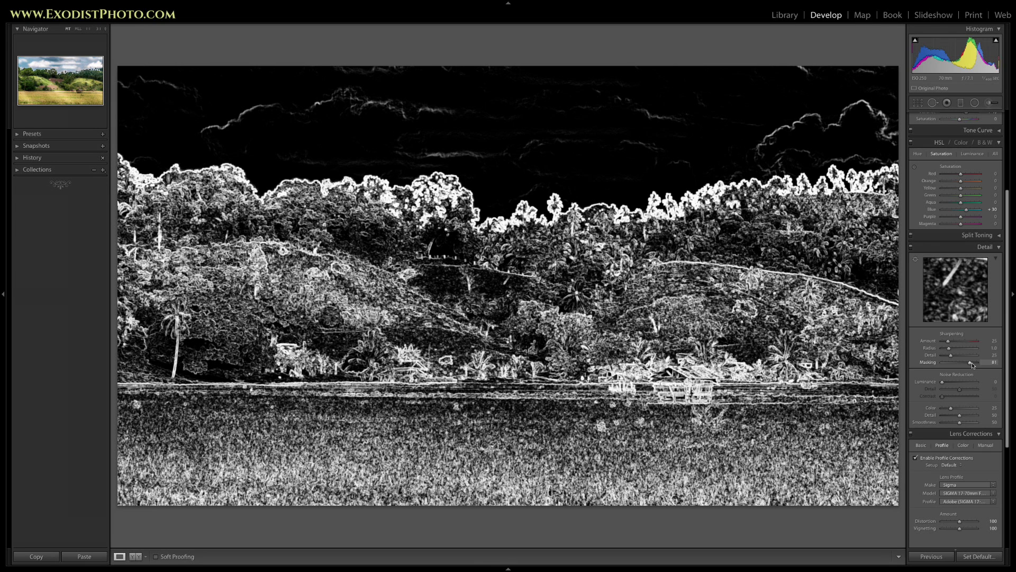
left_click_drag(972, 365, 972, 365)
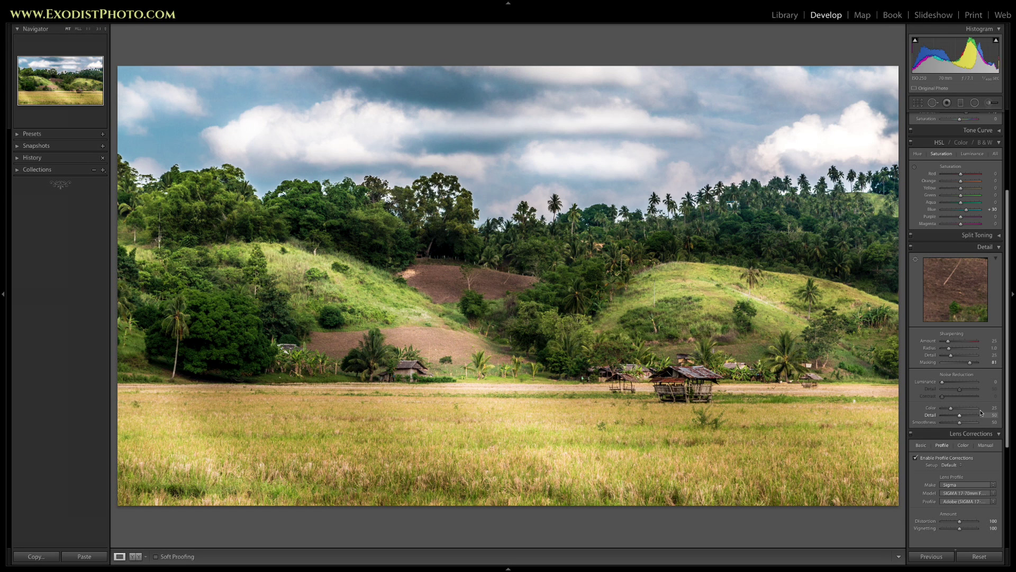
left_click_drag(942, 383, 947, 384)
- Darken the photo's edges with a Highlight Priority post-crop vignette at an Amount of -8
scroll(975, 467, "down", 6)
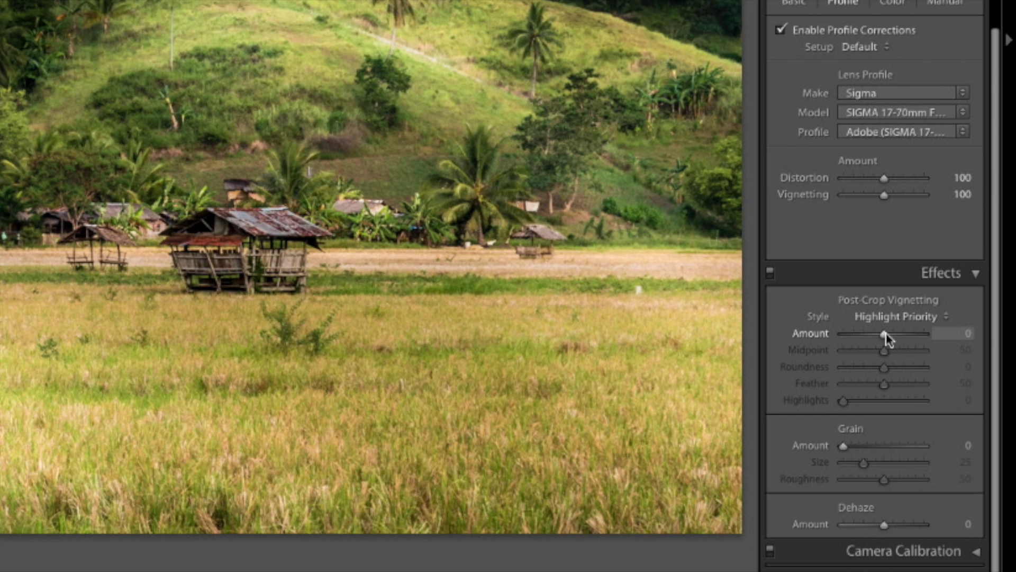
left_click_drag(883, 334, 878, 335)
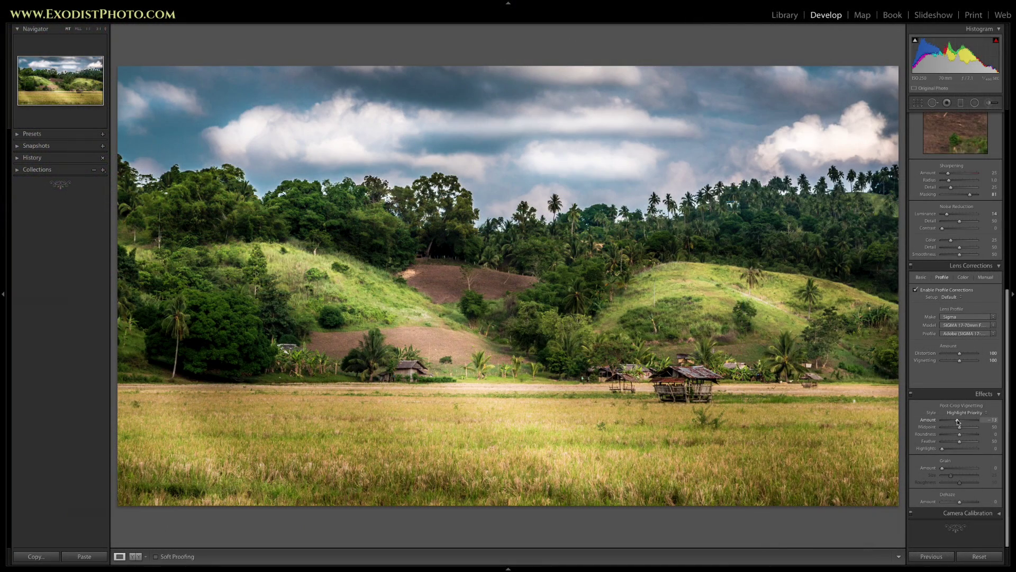
left_click(958, 421)
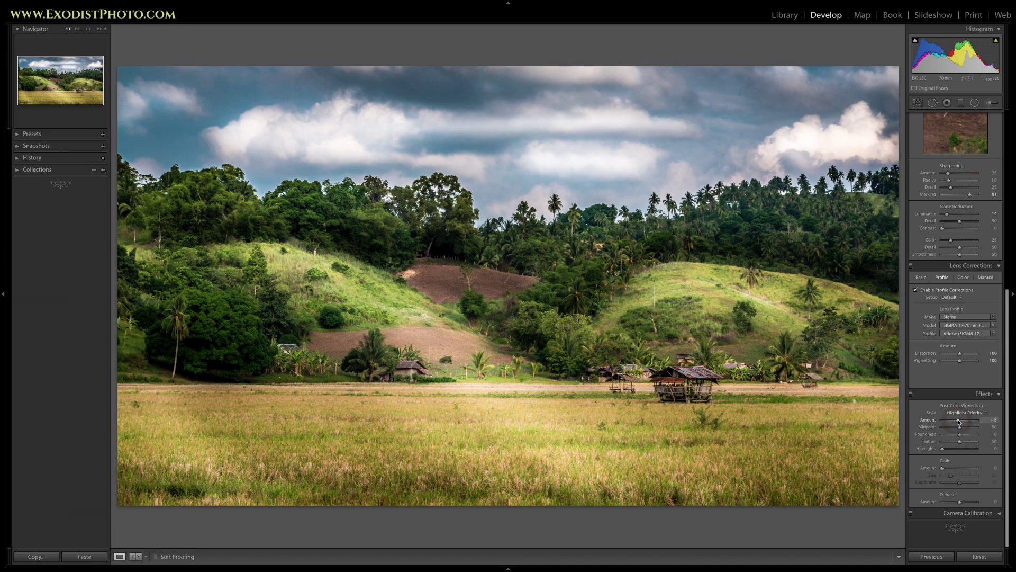